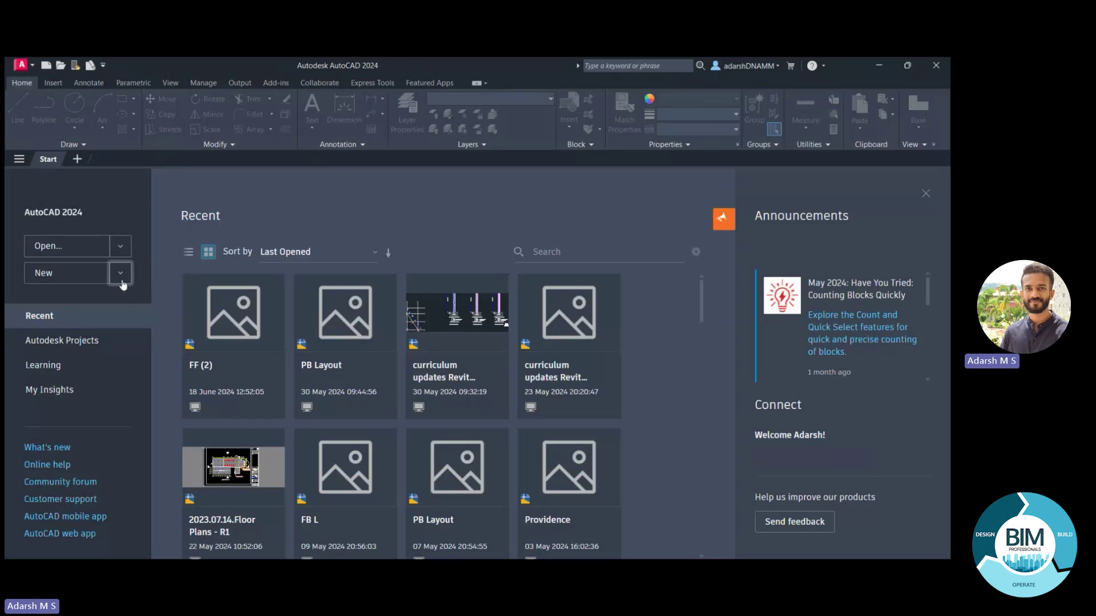
left_click(121, 274)
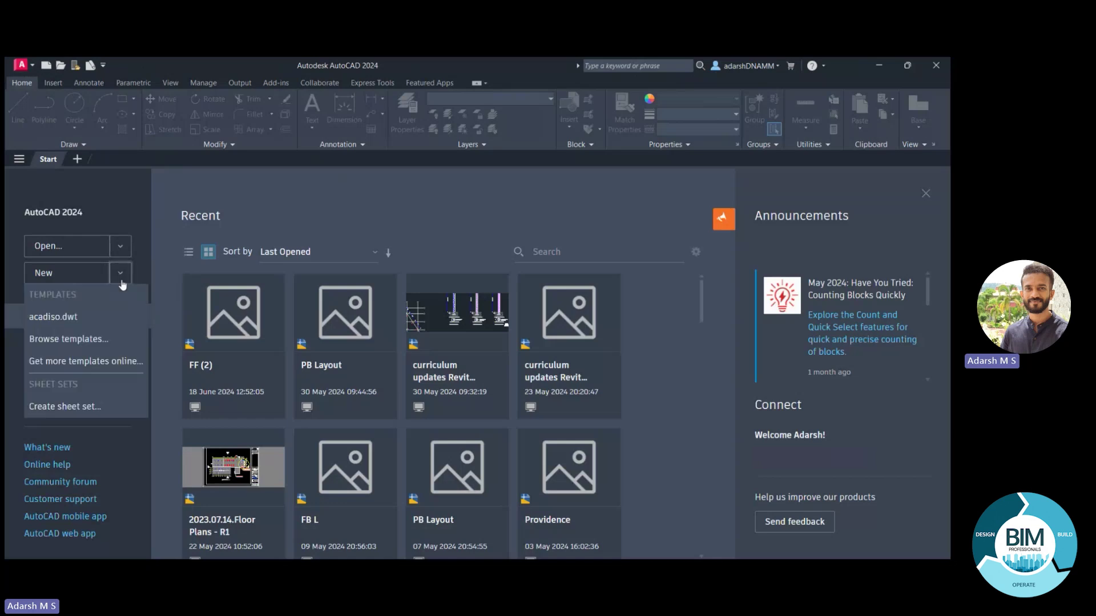
left_click(67, 339)
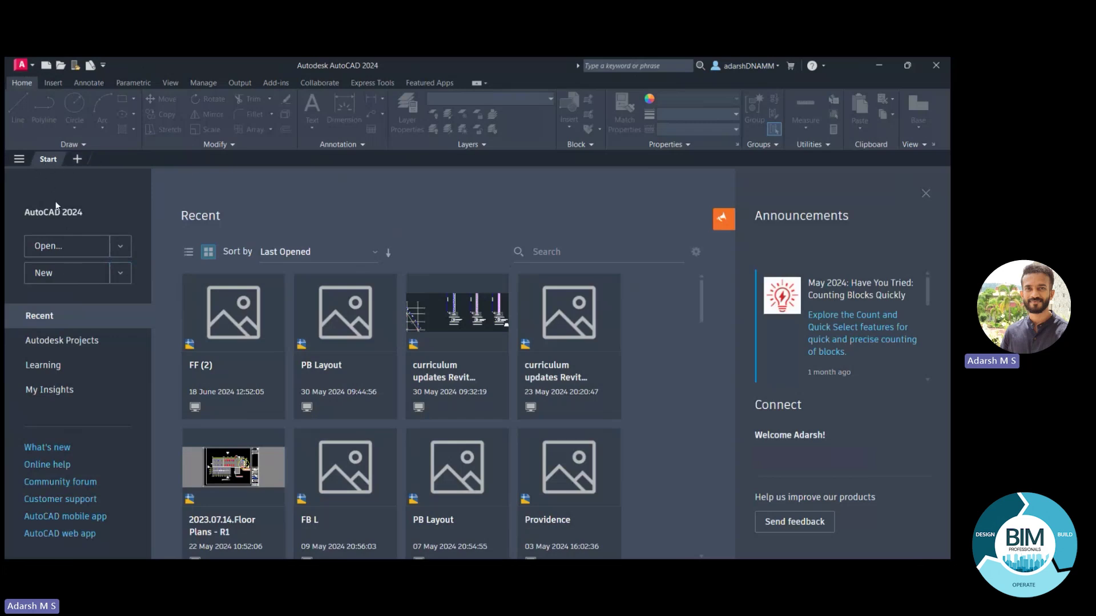
left_click(80, 162)
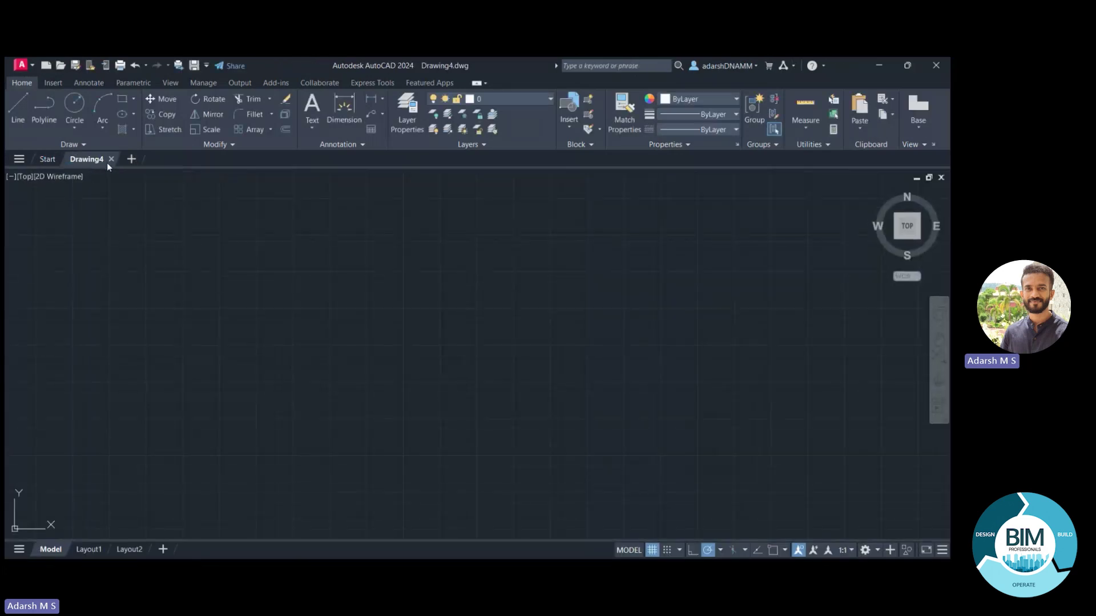
left_click(111, 160)
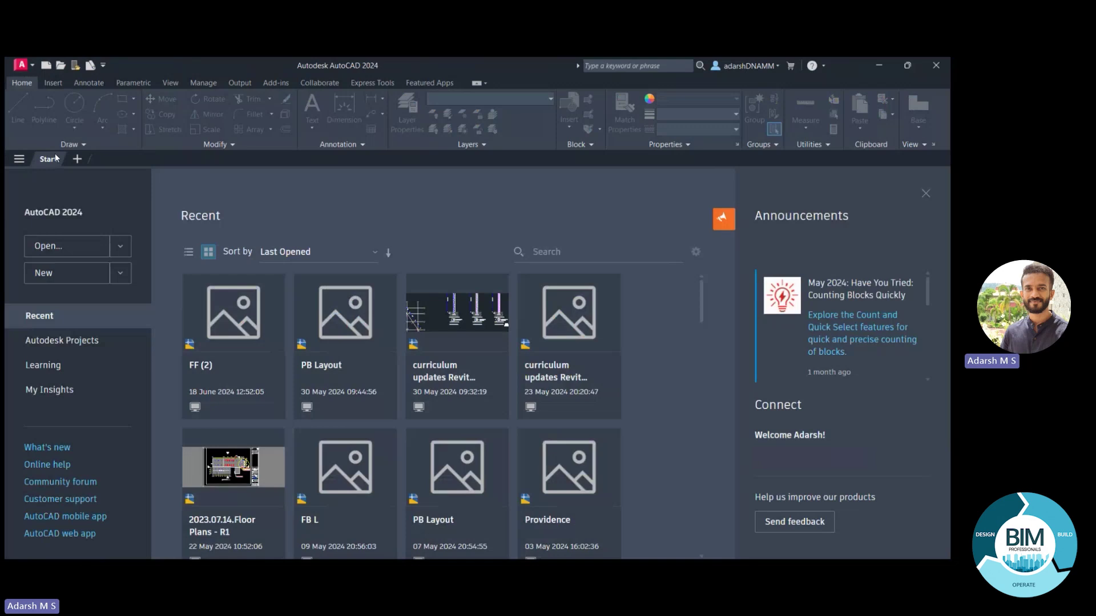
Step: Create a new blank drawing
left_click(46, 274)
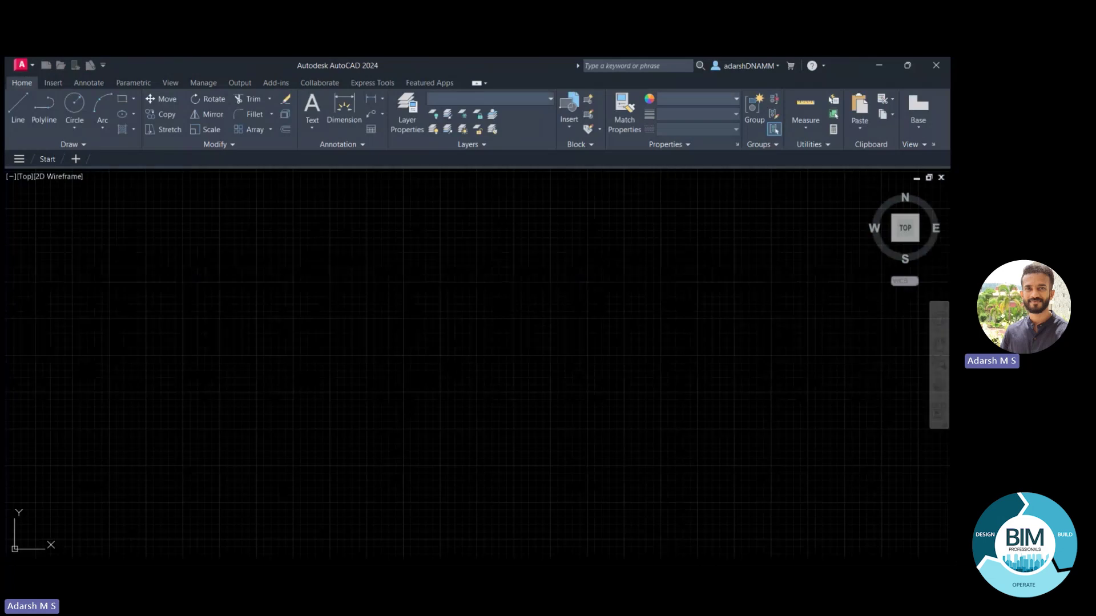
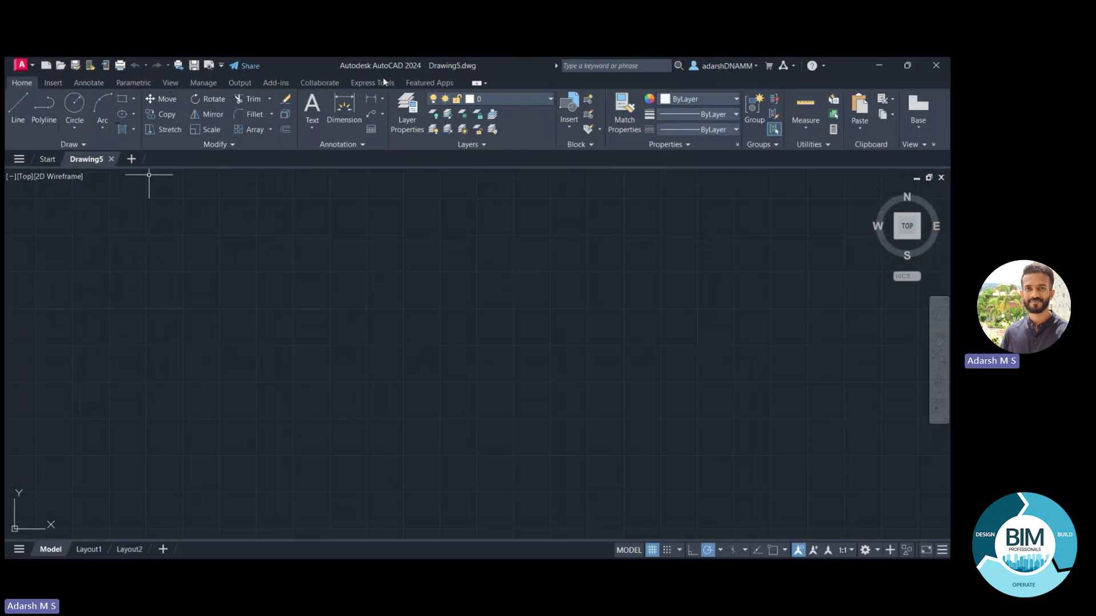
Step: Examine the Insert, Annotate, Parametric, View, Manage, Output, Add-ins, Collaborate and Express Tools command sets, and return to the home drafting tools
left_click(62, 85)
left_click(91, 86)
left_click(131, 85)
left_click(166, 86)
left_click(207, 85)
left_click(240, 84)
left_click(274, 82)
left_click(323, 84)
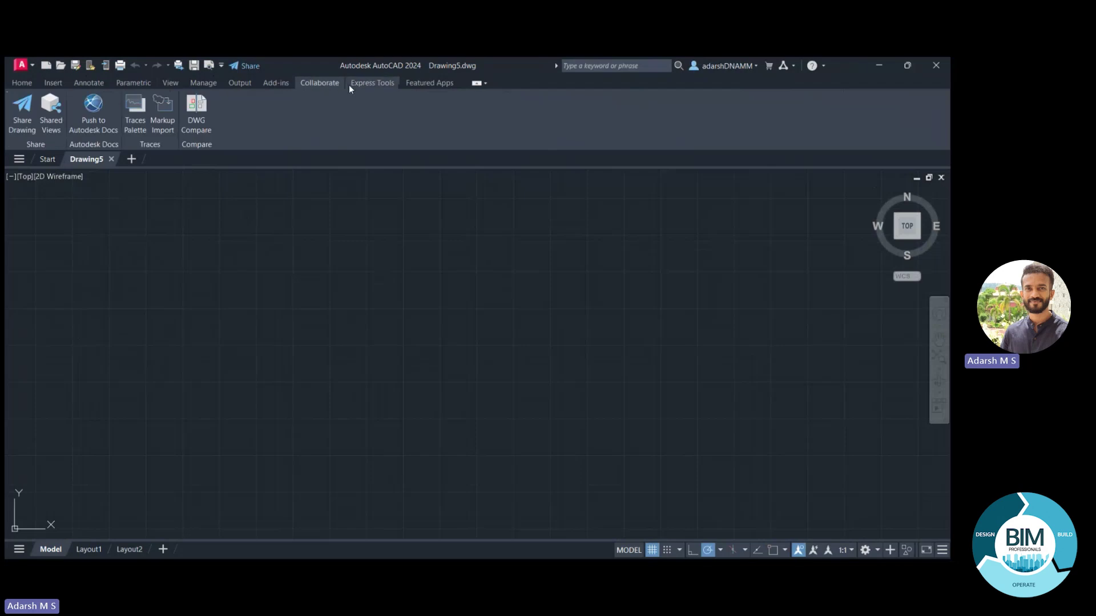
left_click(367, 83)
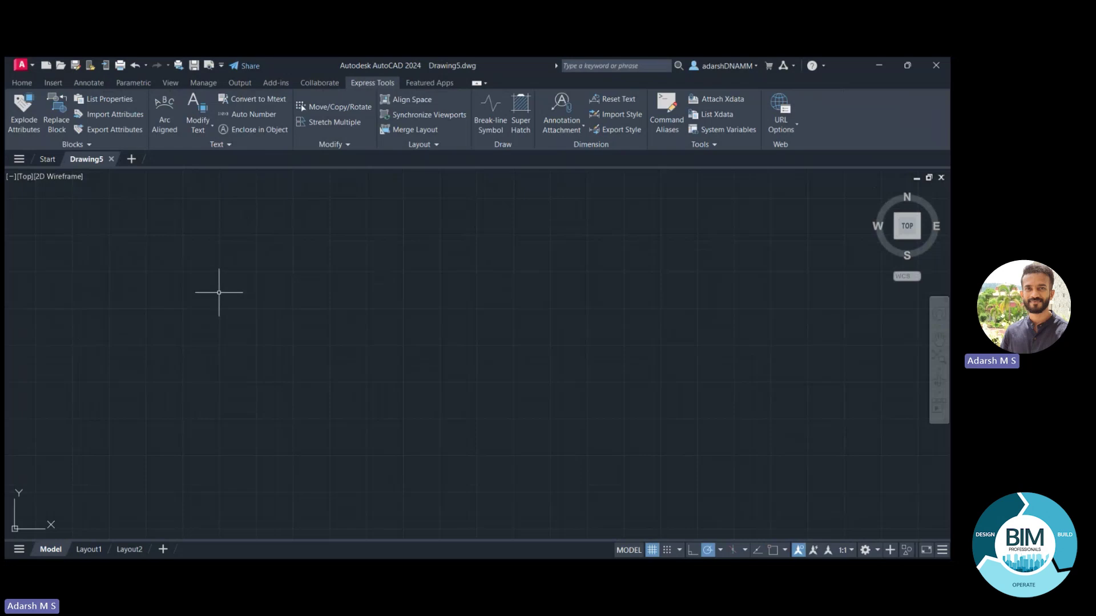
left_click(22, 83)
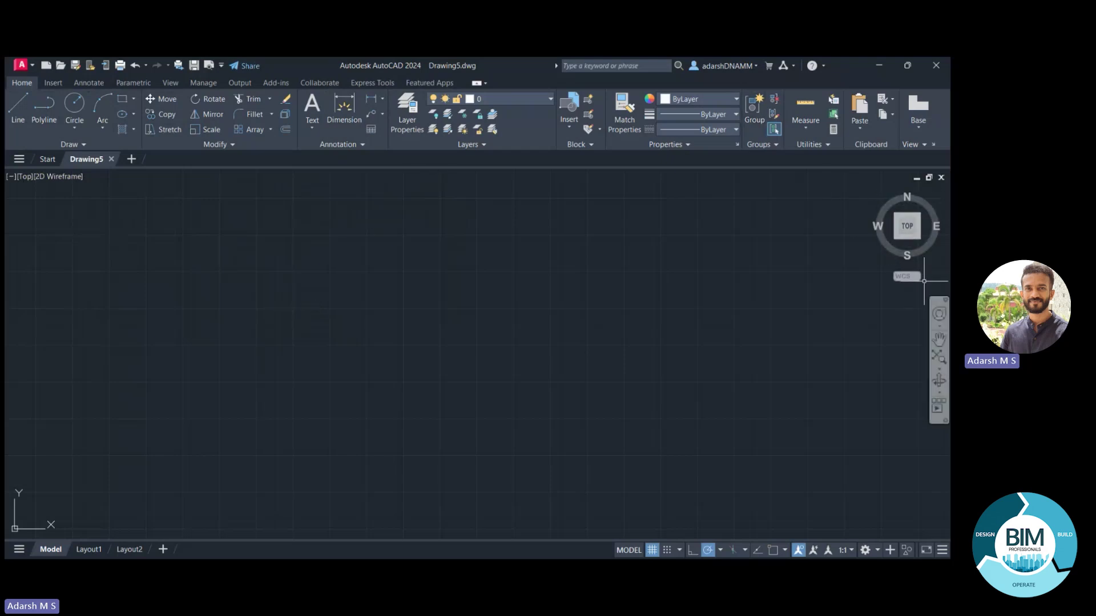
Step: Examine the ViewCube and viewport view controls, and look around the origin of the empty model space
mouse_move(912, 213)
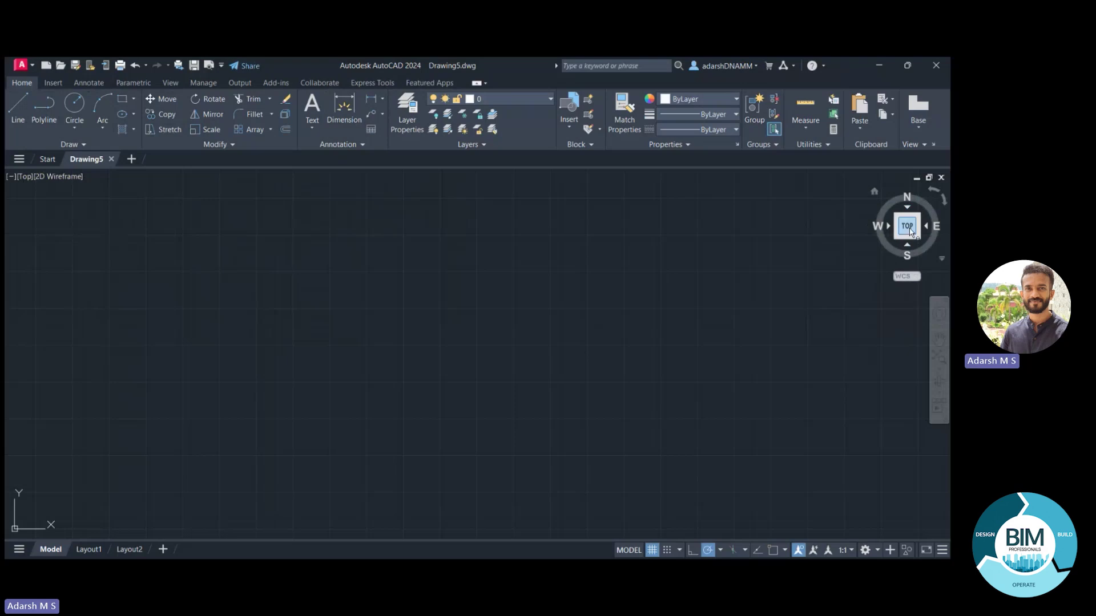
left_click_drag(911, 233, 909, 225)
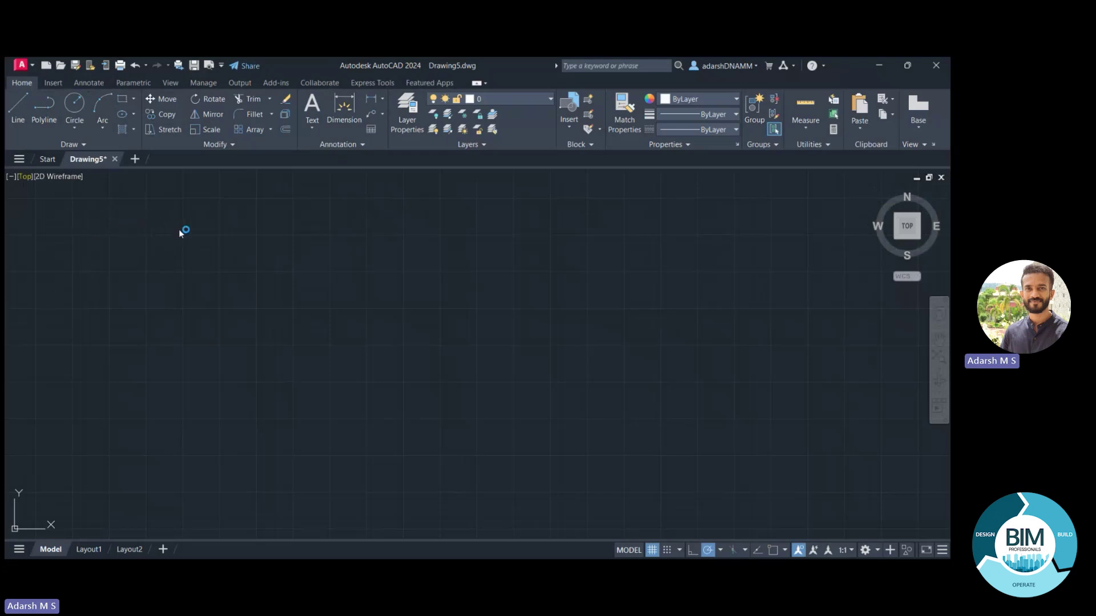
left_click(165, 218)
left_click(76, 192)
left_click(274, 323)
left_click(662, 213)
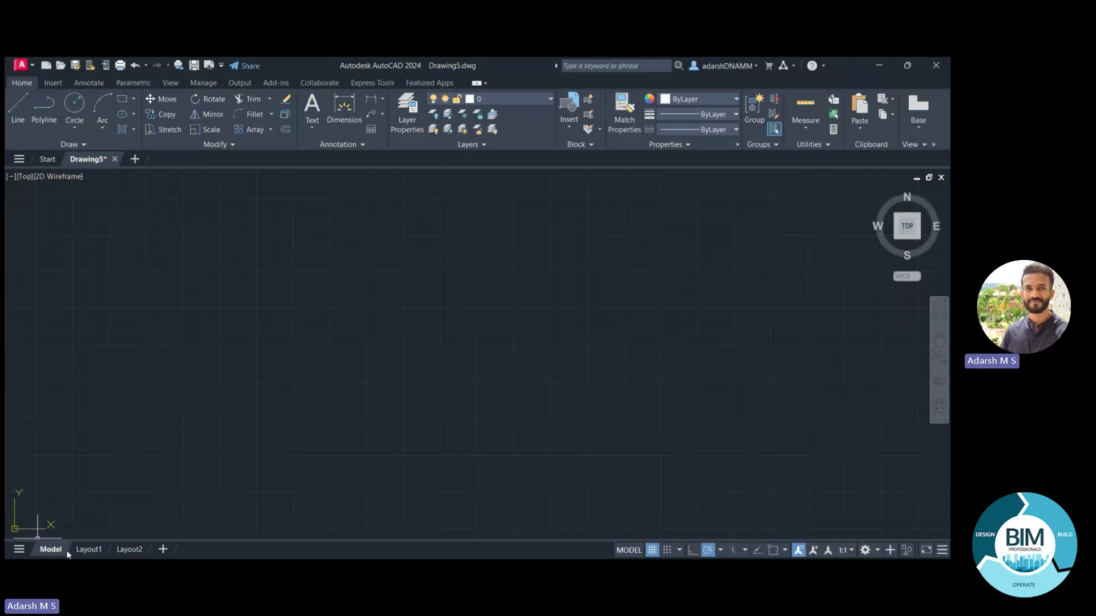
scroll(28, 511, "up", 2)
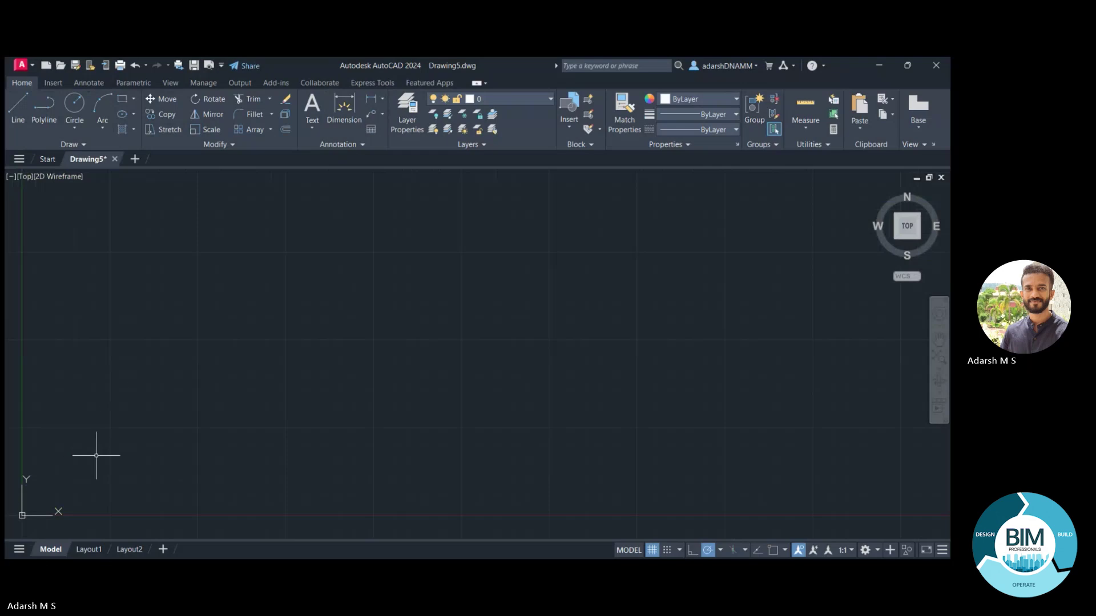
scroll(220, 337, "down", 5)
mouse_move(263, 334)
middle_mouse_down()
mouse_move(260, 360)
mouse_move(200, 413)
mouse_move(145, 439)
middle_mouse_up()
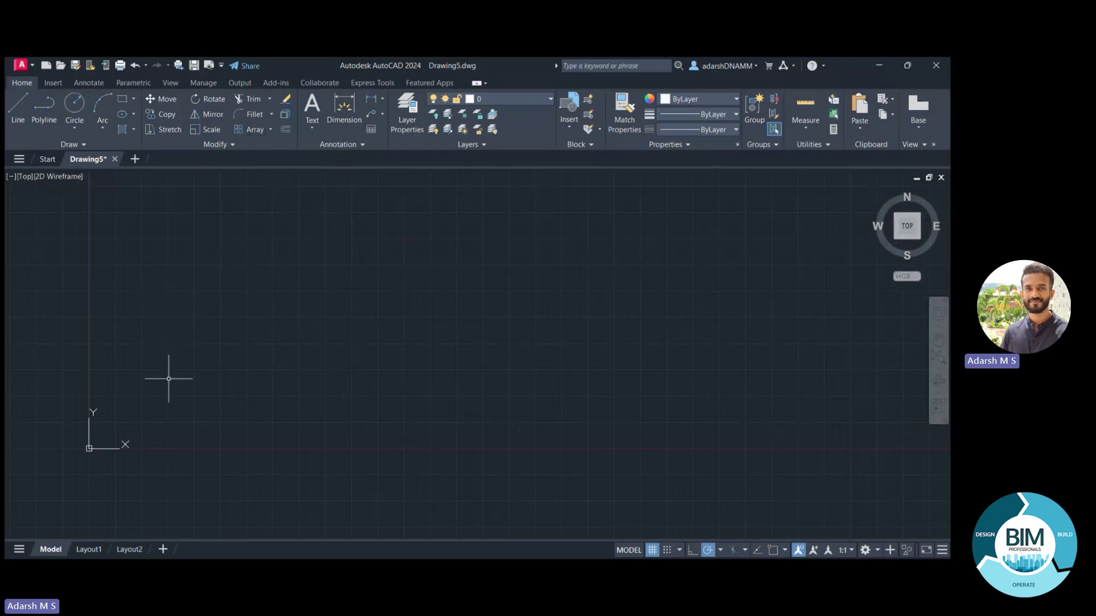
Step: Hide the drawing file tabs in the interface
left_click(169, 85)
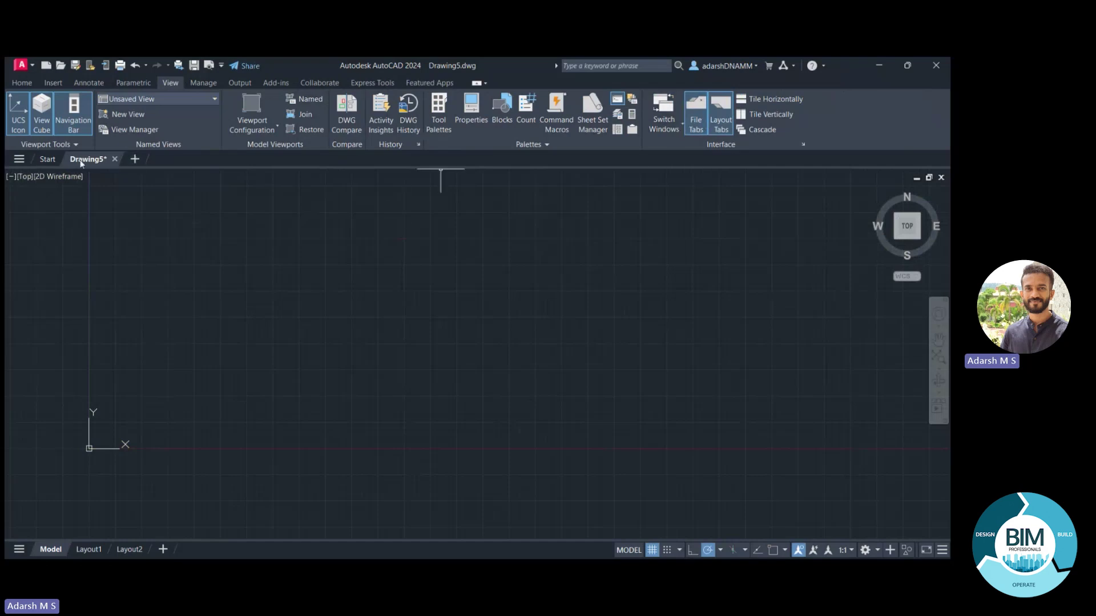
left_click(706, 122)
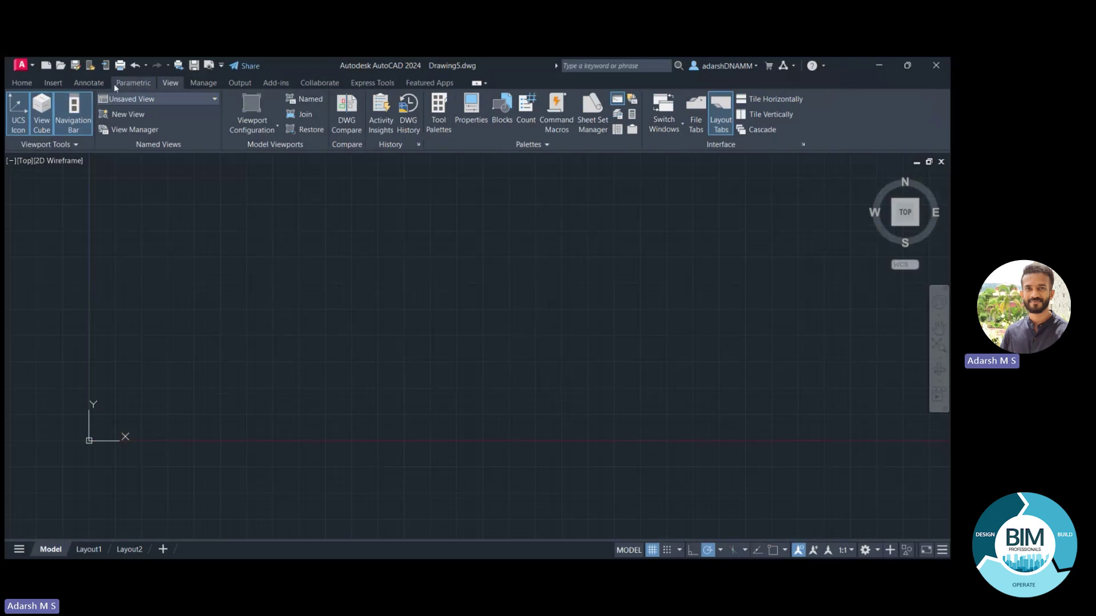
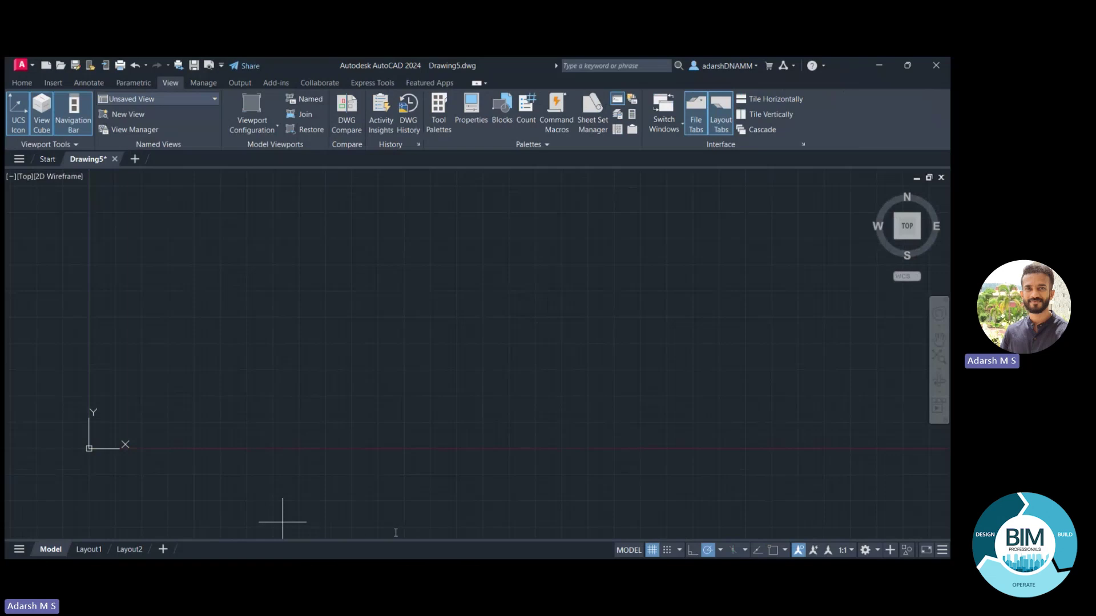
Step: Draw two connected line segments above the X axis: a horizontal one, followed by one sloping upward from its far end
mouse_move(638, 539)
left_mouse_down()
mouse_move(203, 345)
mouse_move(171, 344)
left_mouse_up()
left_click(170, 345)
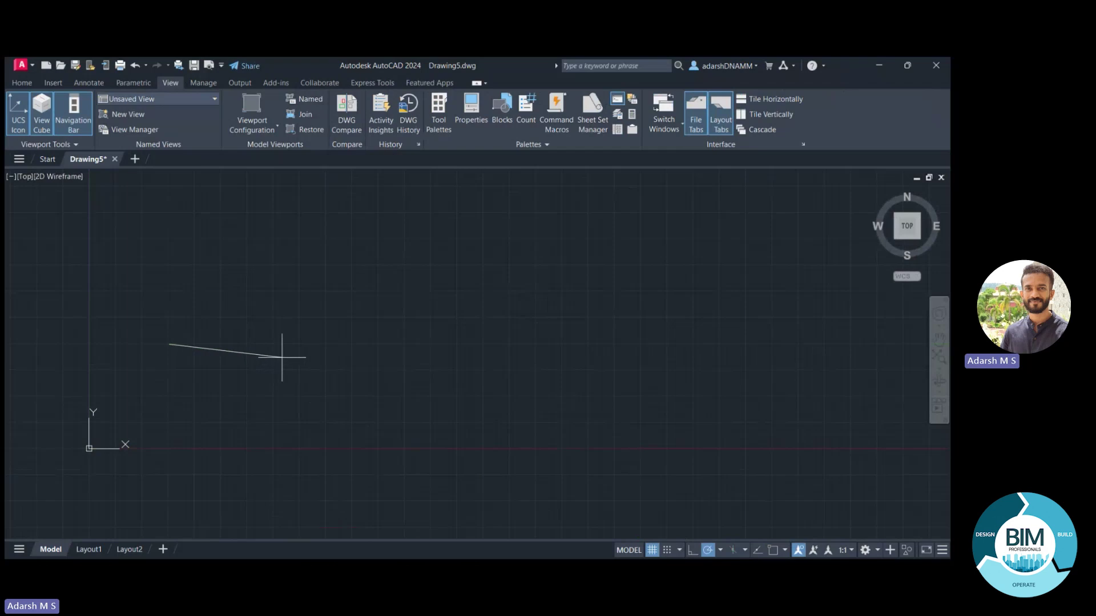
left_click(401, 344)
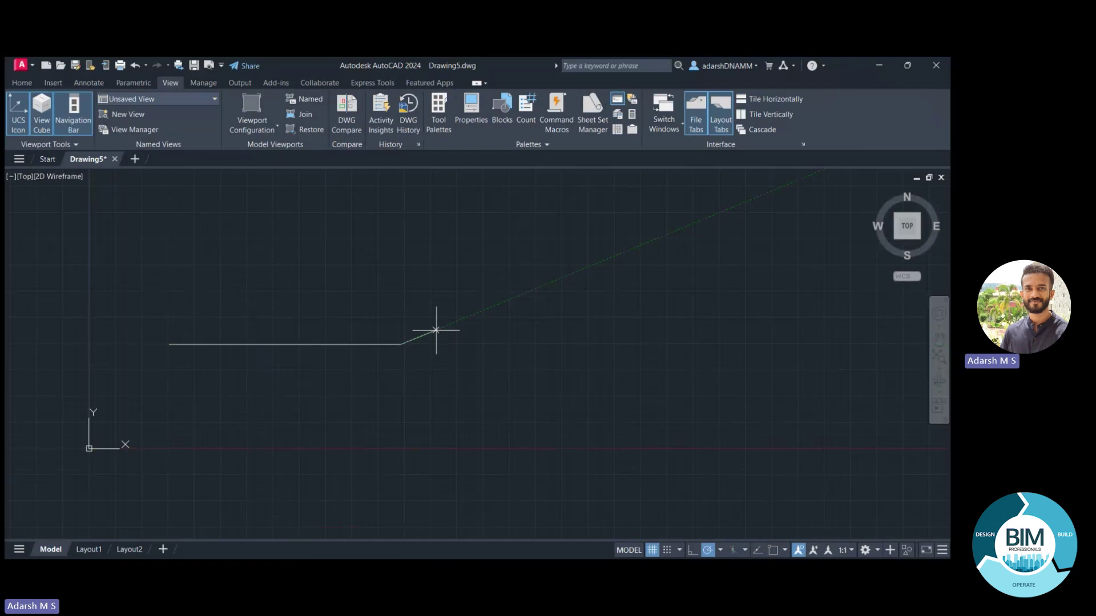
left_click(572, 273)
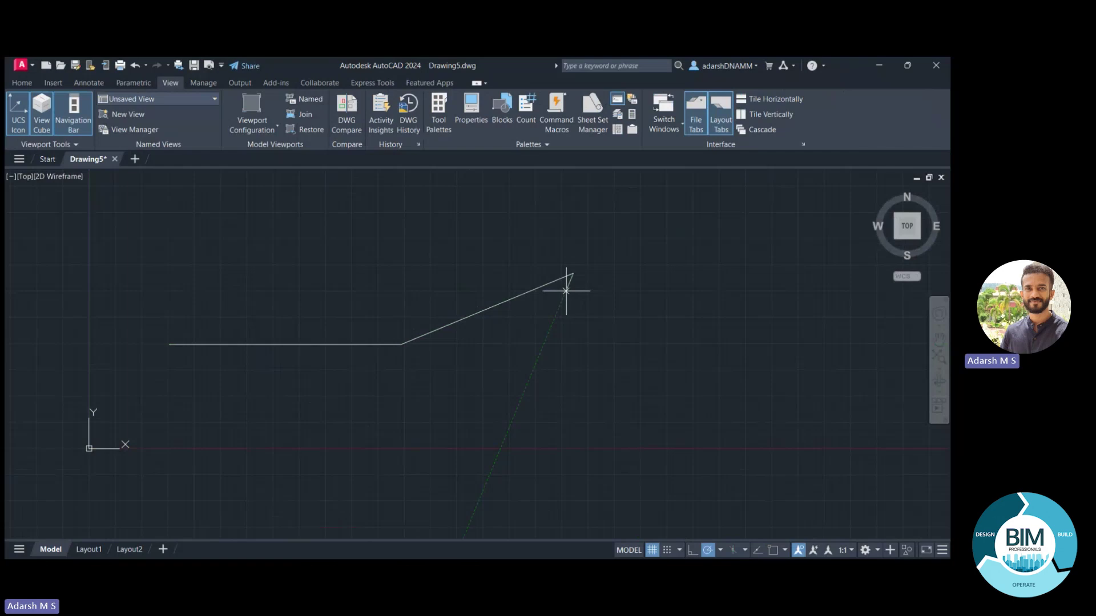
key("Escape")
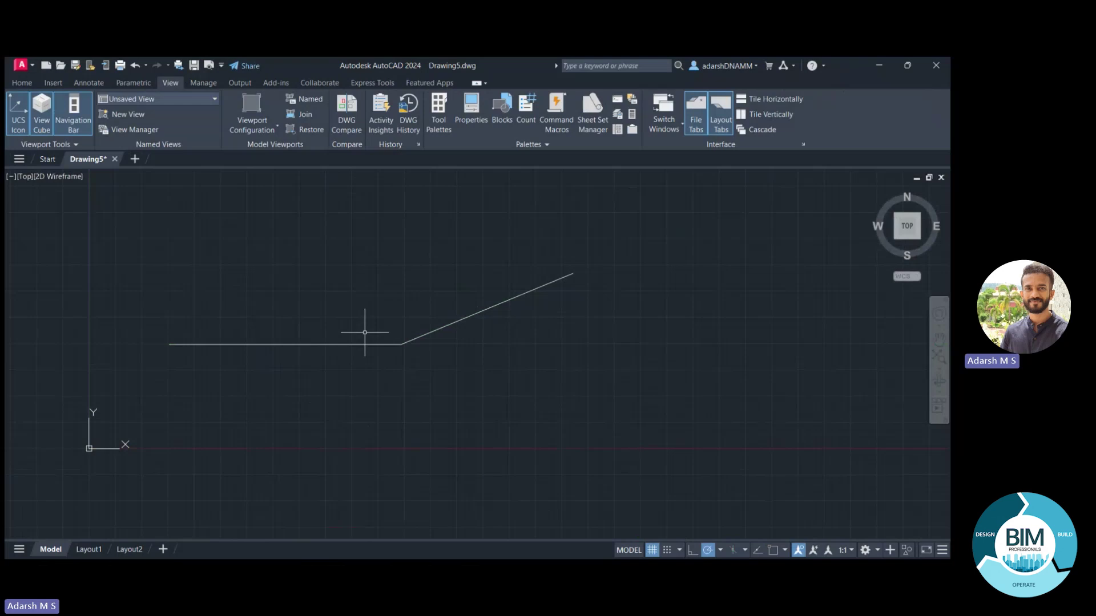
Step: View the drawn lines on the Layout1 sheet and return to model space
key("ctrl+9")
left_click(100, 550)
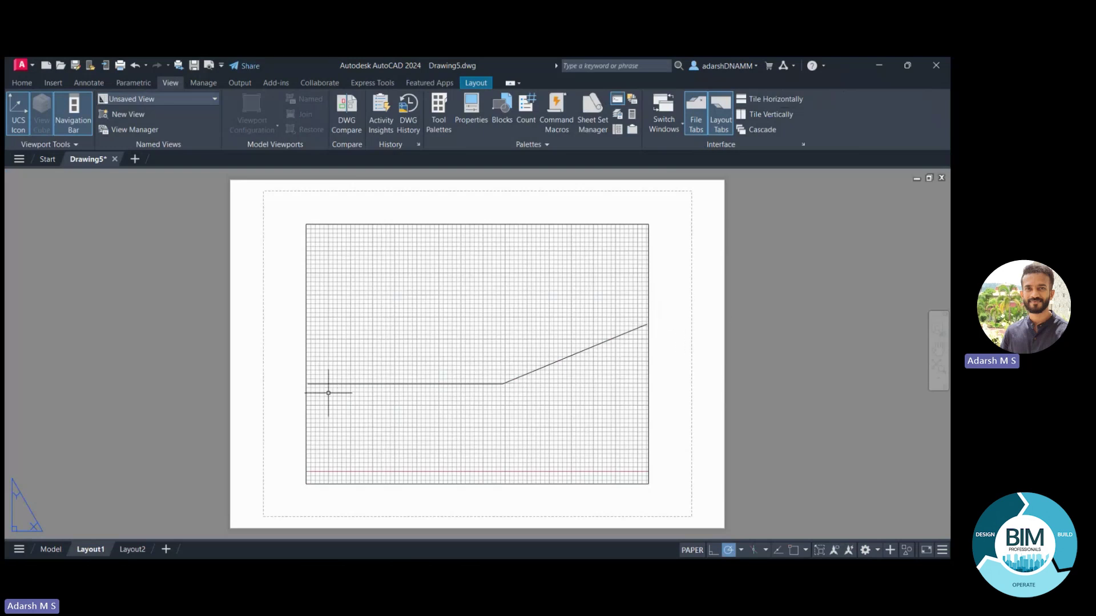
left_click(51, 549)
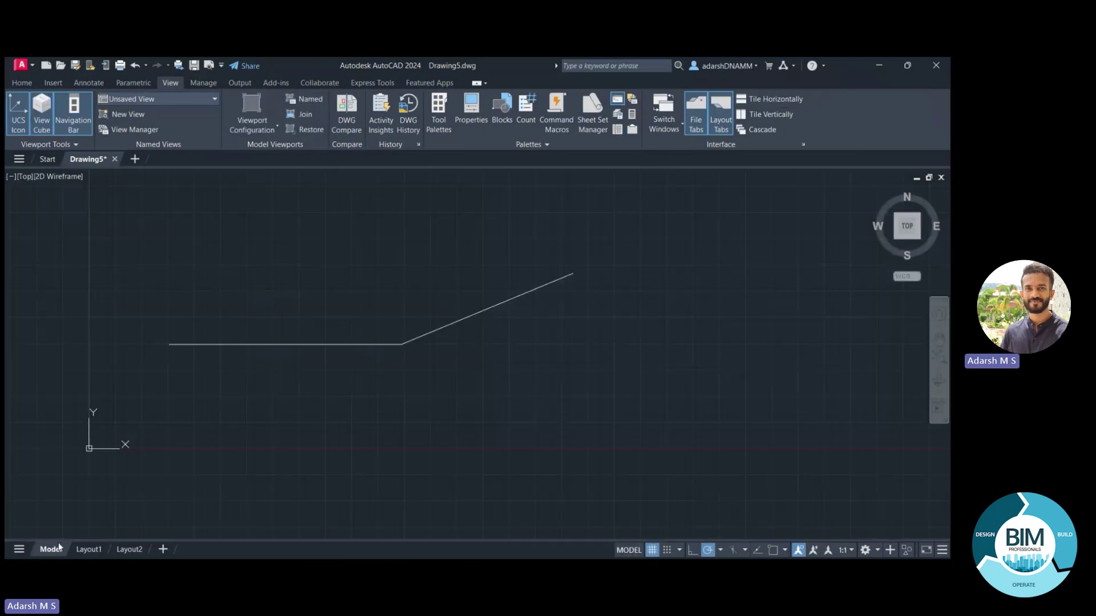
Step: Hide the model space grid, check Layout1, and restore the grid in model space
left_click(651, 550)
left_click(80, 551)
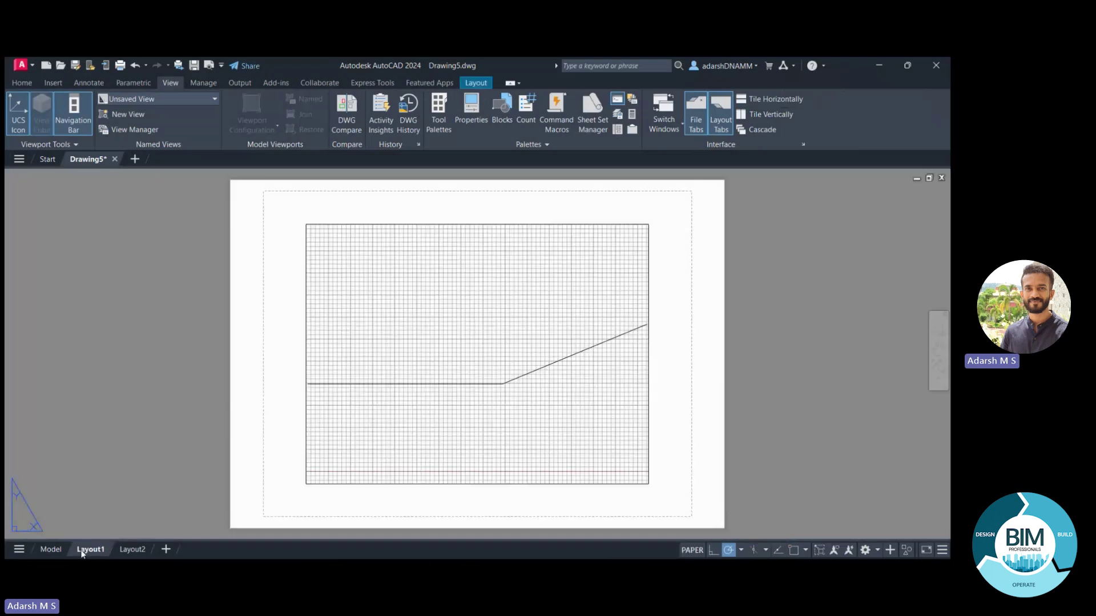
left_click(51, 551)
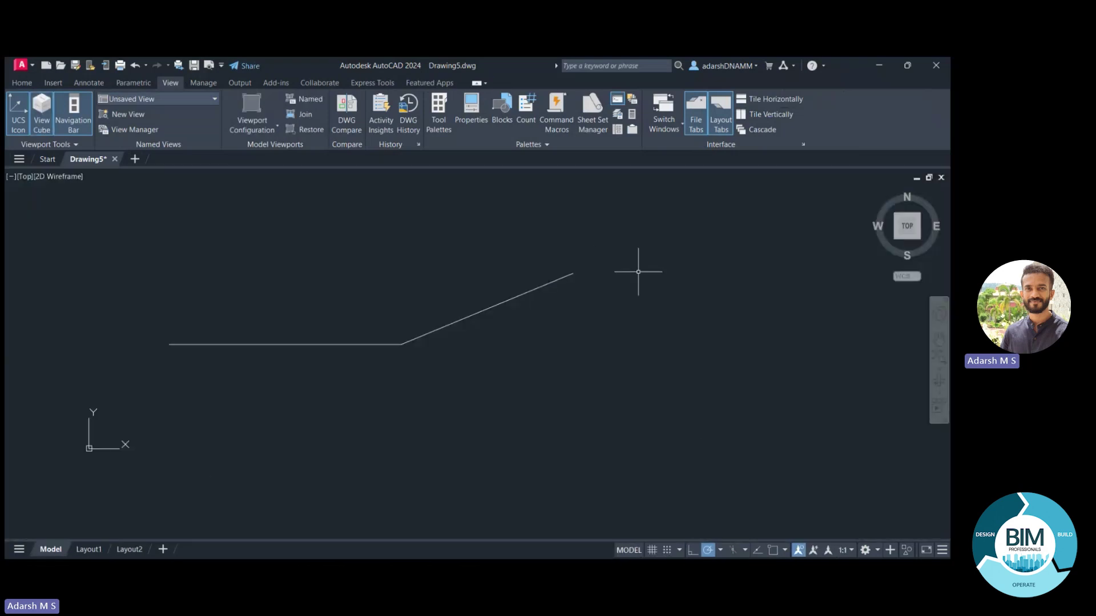
left_click(652, 550)
Step: Compare the Layout1 and Layout2 paper sheets with model space, ending in model space
left_click(95, 551)
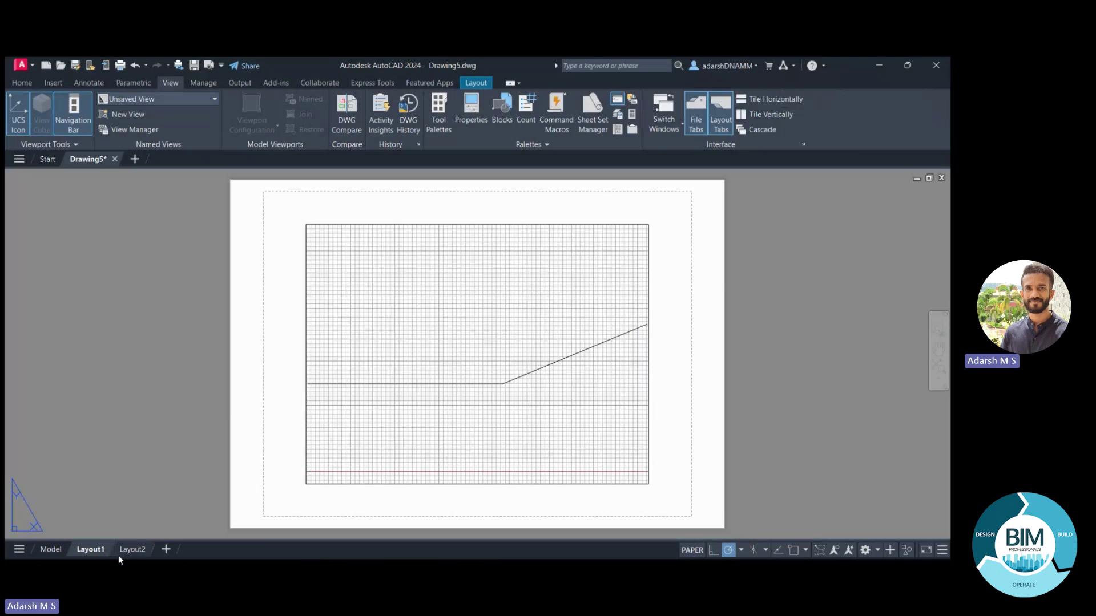
left_click(121, 551)
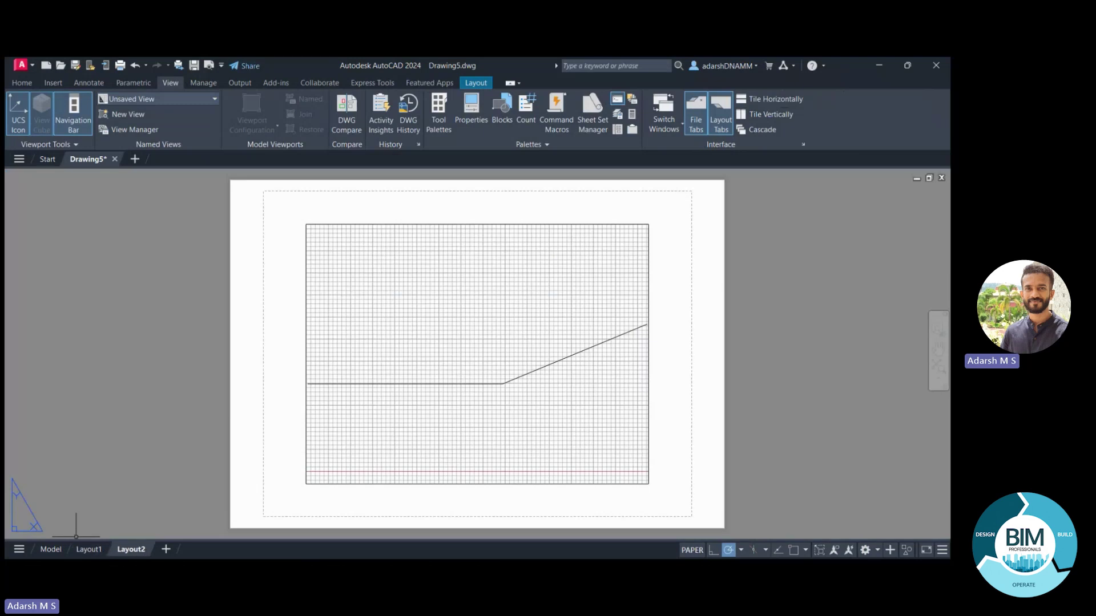
left_click(47, 550)
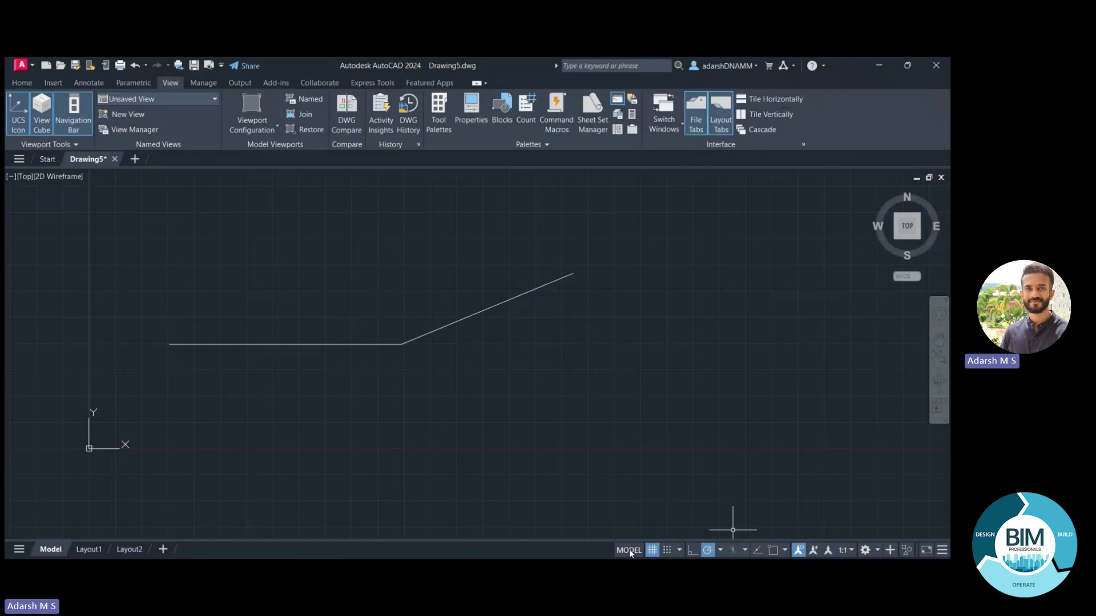
left_click(89, 549)
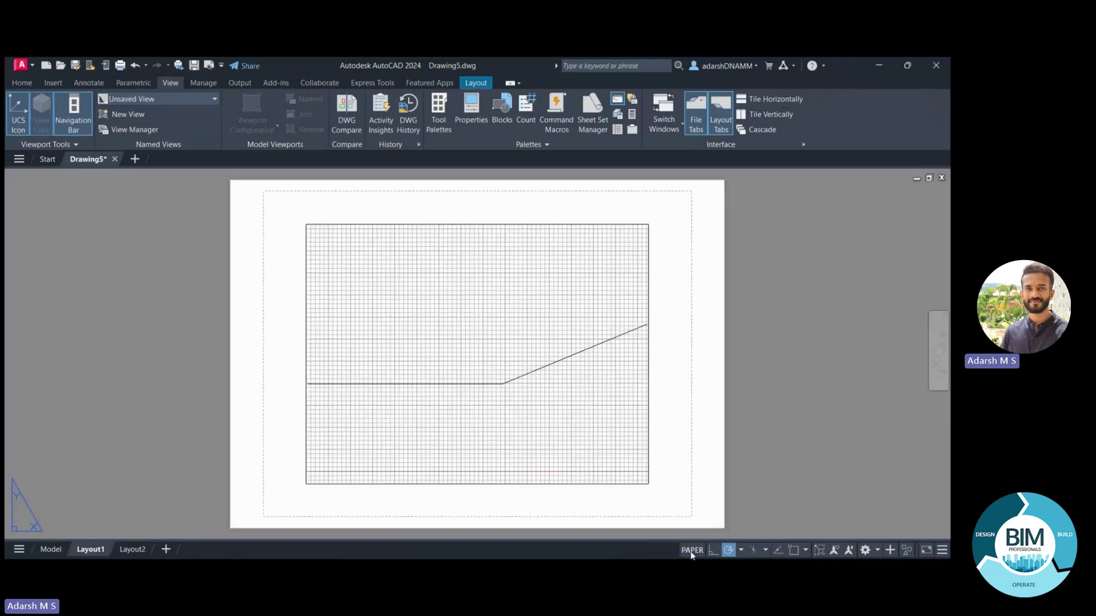
left_click(50, 549)
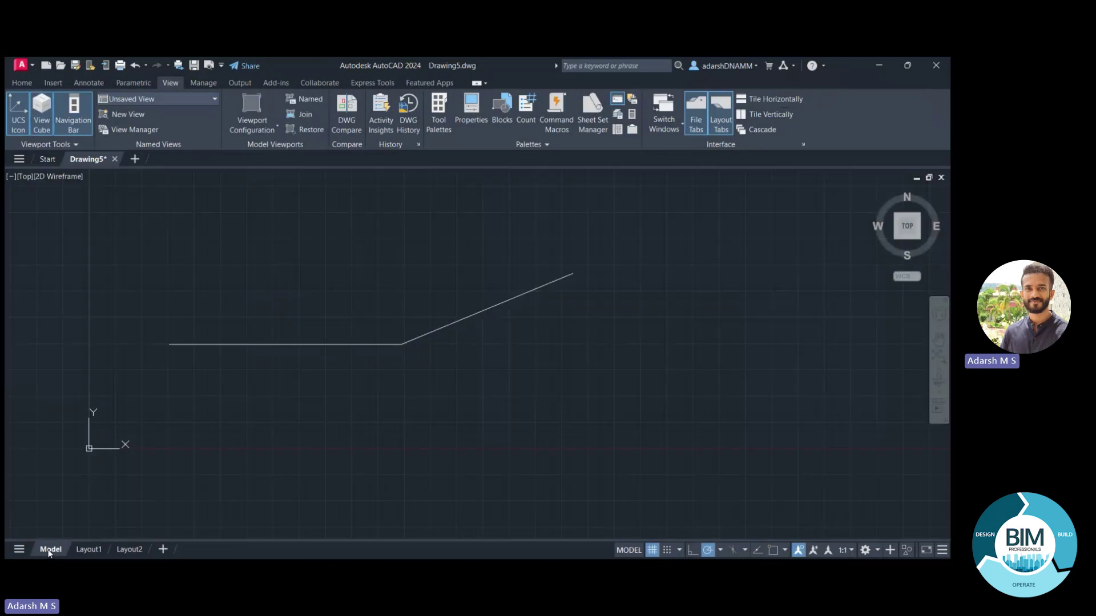
Step: Turn on snap mode with the grid displayed, and try an empty selection window beside the lines
left_click(651, 550)
left_click(669, 550)
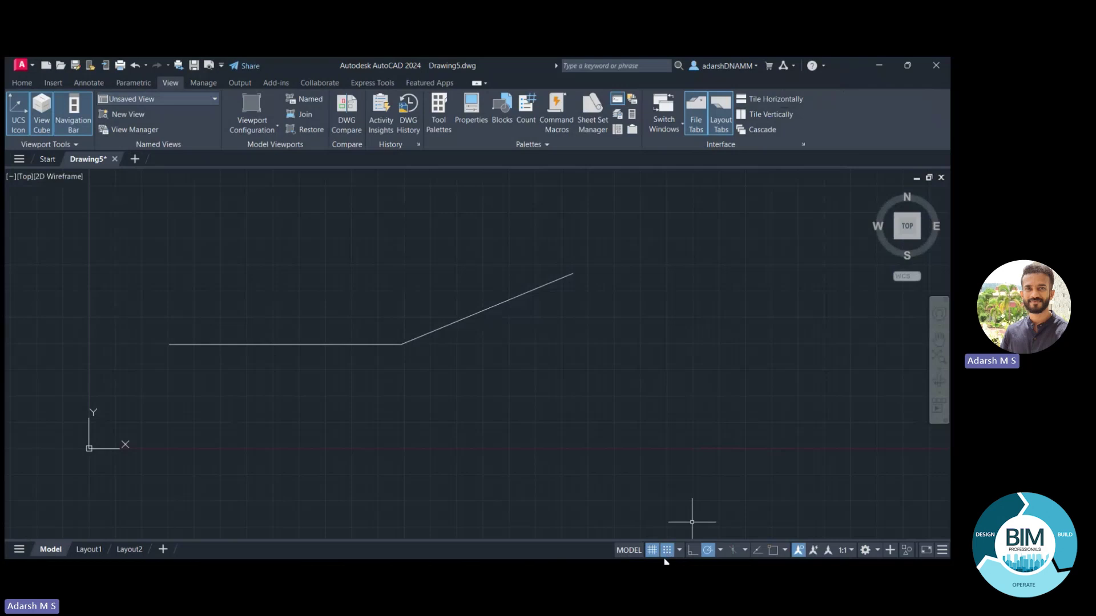
left_click(598, 354)
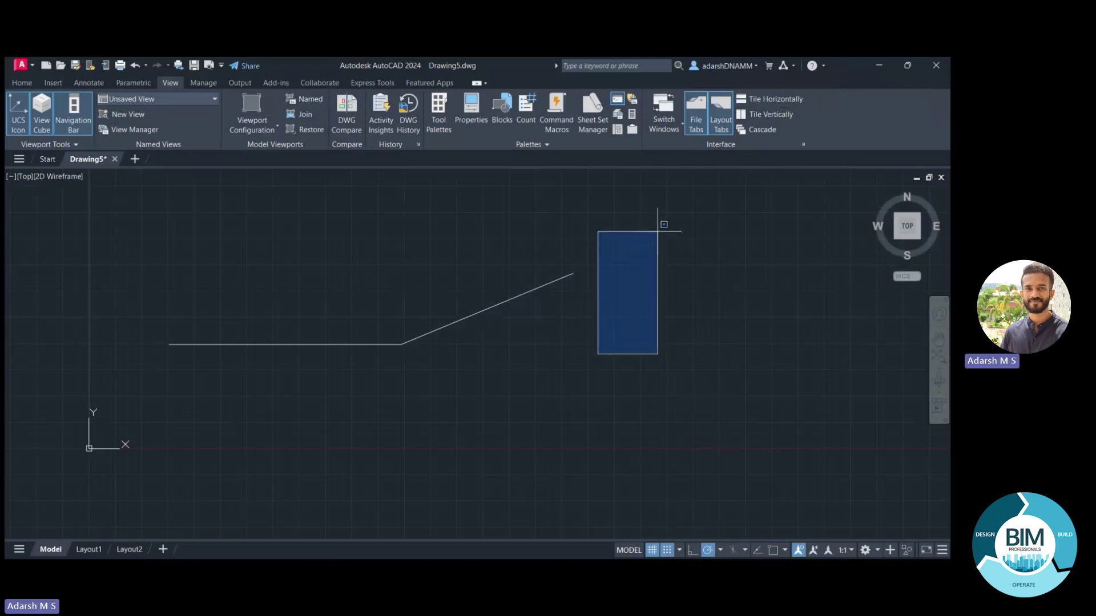
left_click(607, 318)
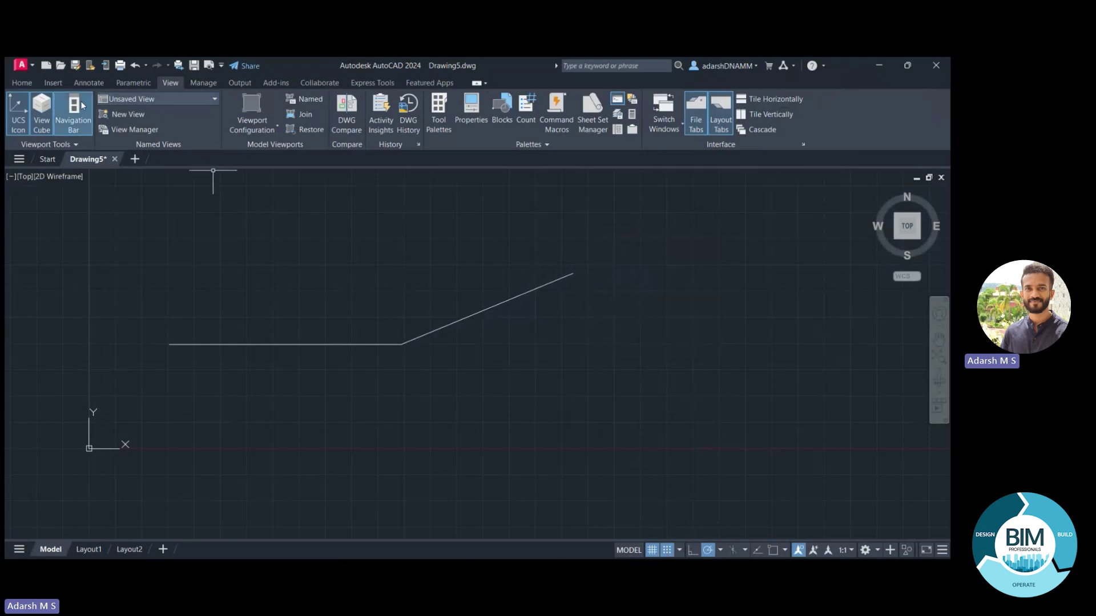
Step: Continue the line from the sloped segment's upper end with a horizontal segment to the right and a short segment slanting down-left
left_click(31, 84)
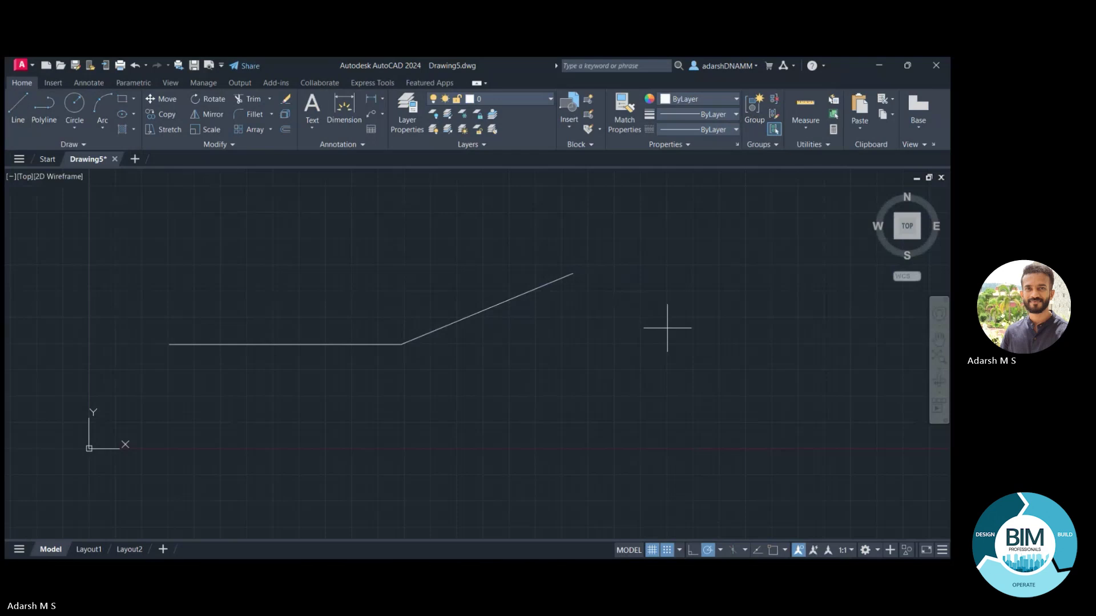
left_click(572, 274)
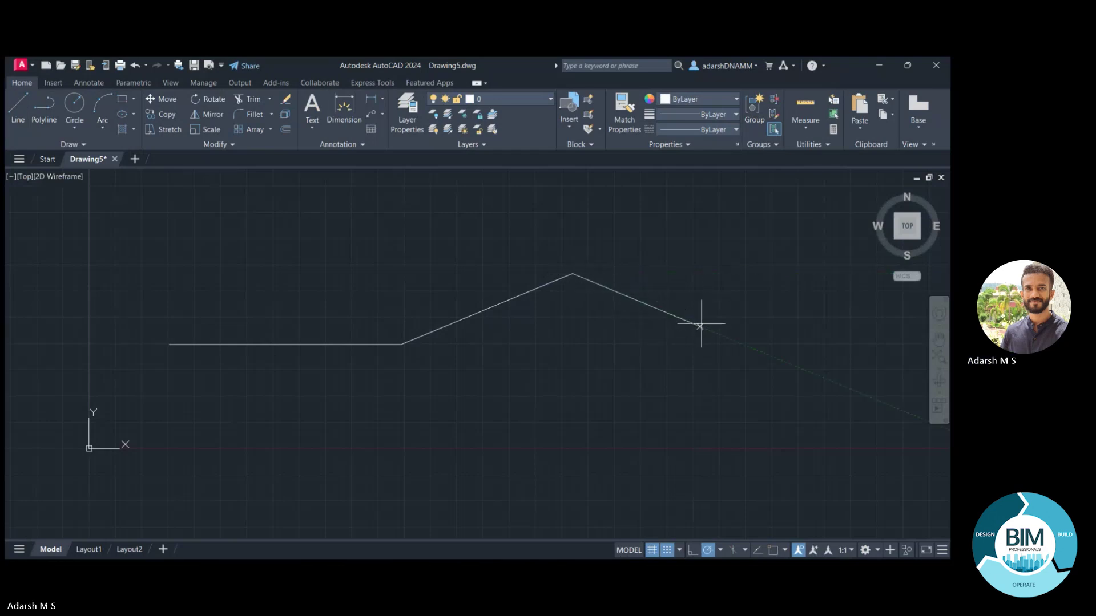
left_click(746, 274)
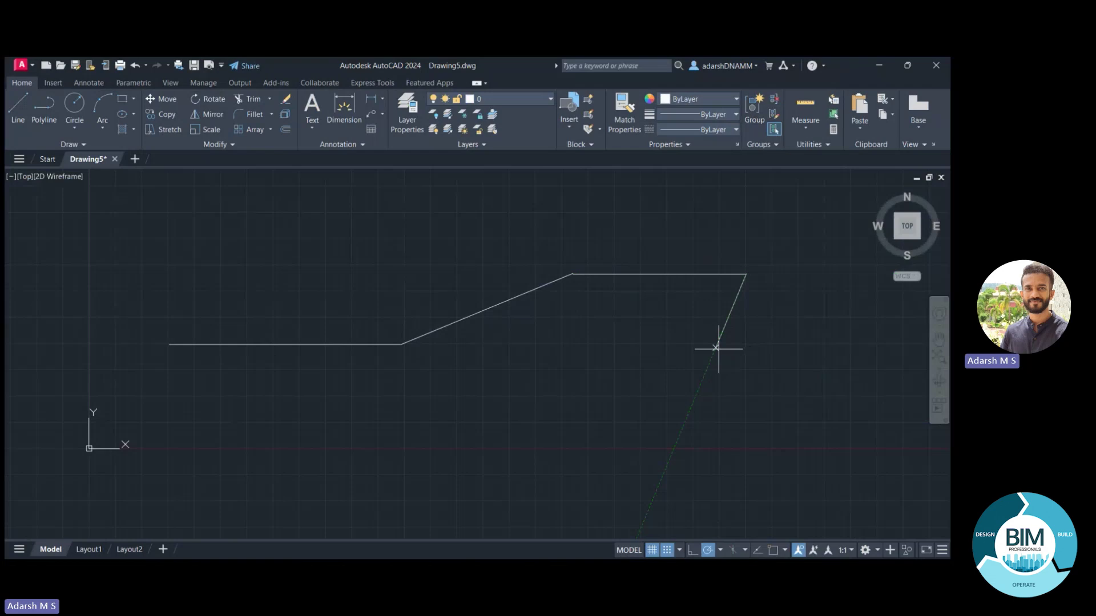
left_click(716, 347)
Step: Turn on ortho mode and draw a short horizontal segment leftward from the slanted segment's lower end, undoing the extra point placed after it
left_click(694, 551)
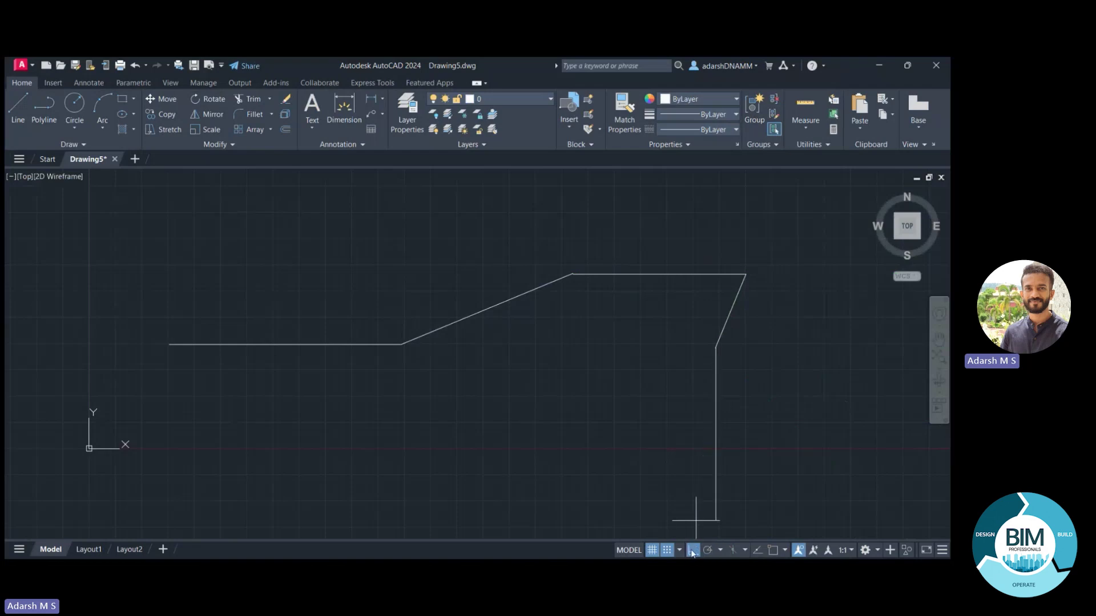
left_click(693, 552)
left_click(693, 551)
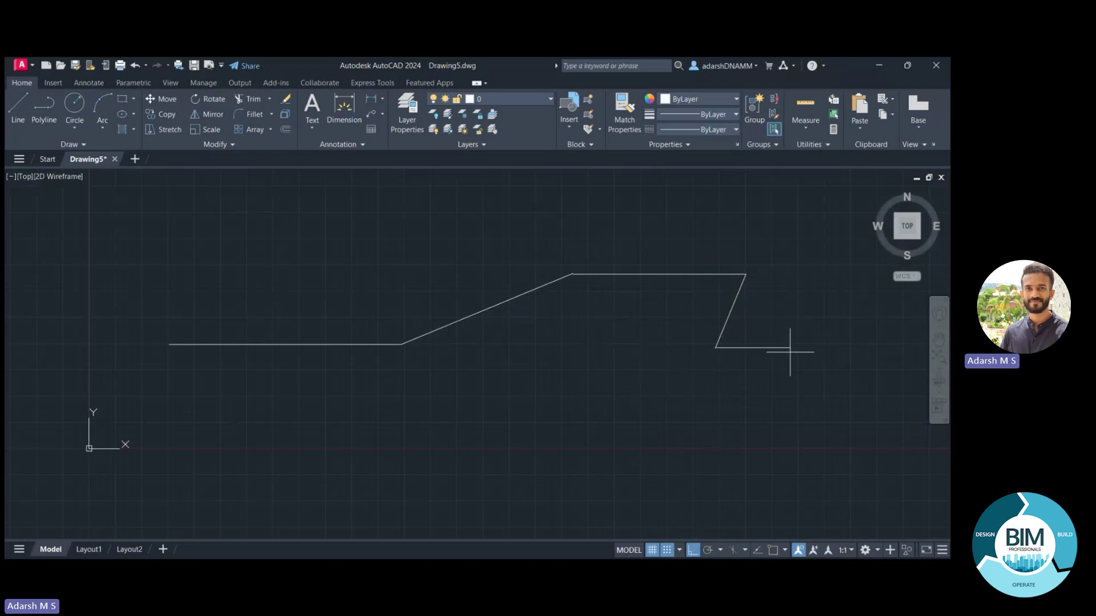
left_click(660, 345)
left_click(661, 321)
key("ctrl+z")
Step: Continue the line in ortho mode with stepped segments running down, right, up, right, up and left around the slanted segment
left_click(660, 389)
left_click(804, 389)
left_click(804, 307)
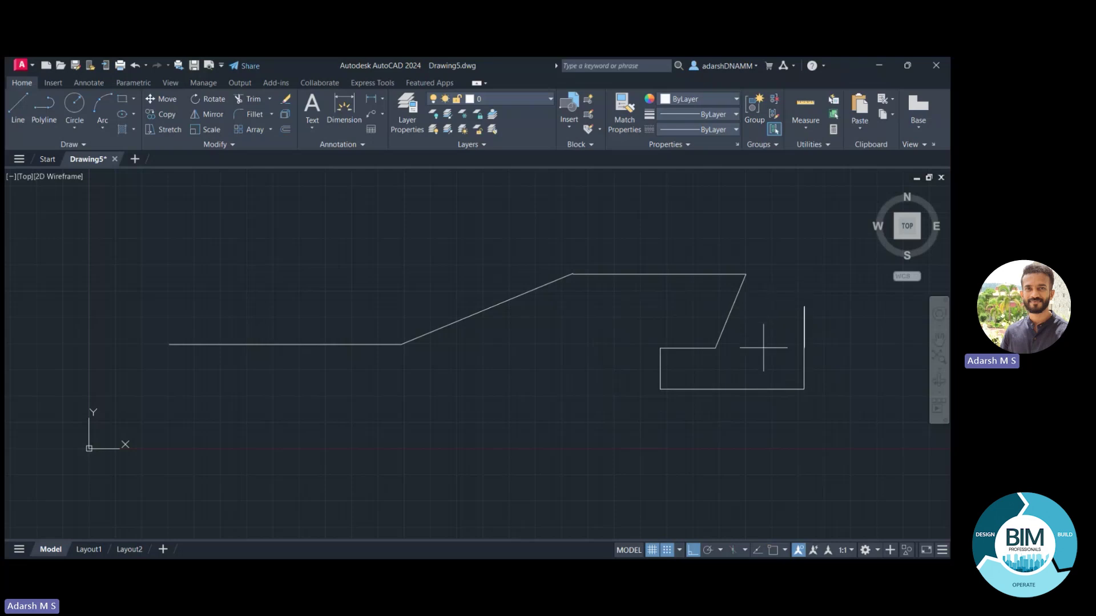
left_click(836, 303)
left_click(831, 239)
left_click(779, 239)
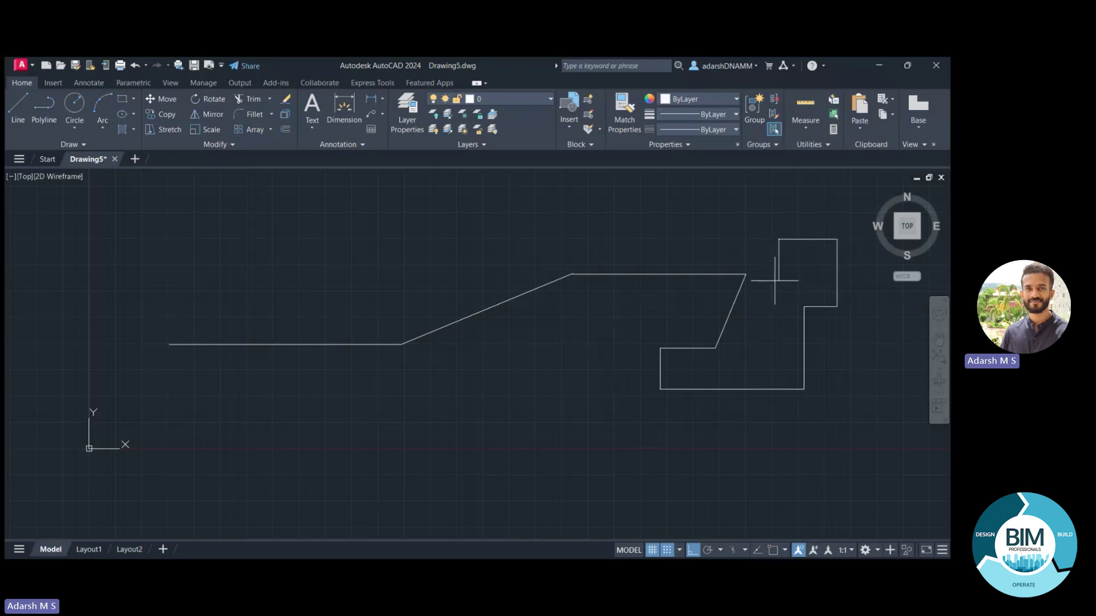
Step: Switch from ortho to polar tracking, extend the upper horizontal run to the left, and add two short angled segments
left_click(708, 551)
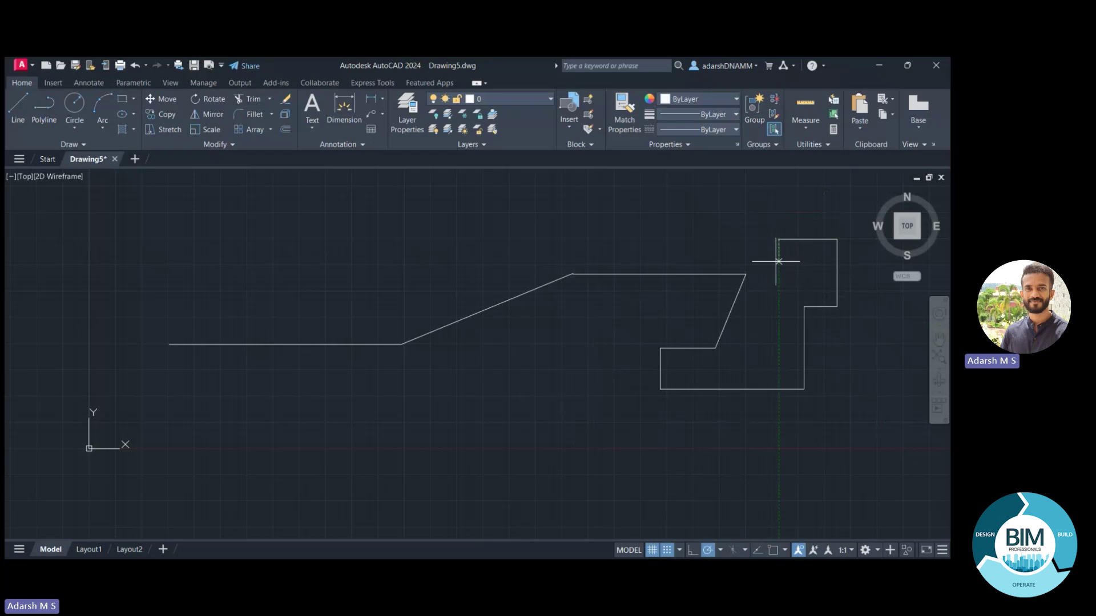
left_click(754, 239)
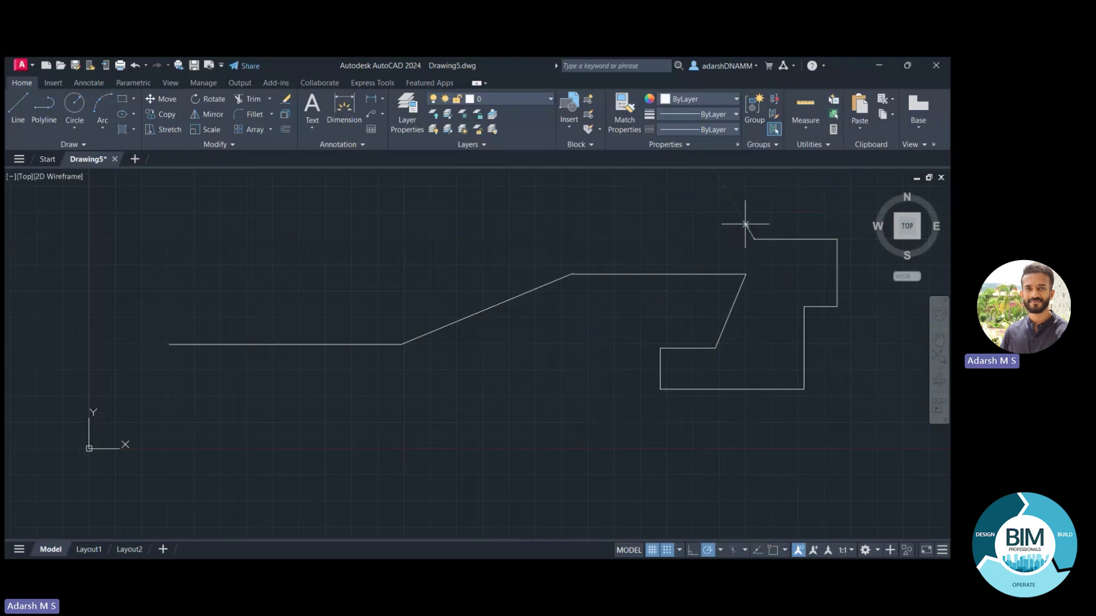
left_click(745, 224)
left_click(757, 218)
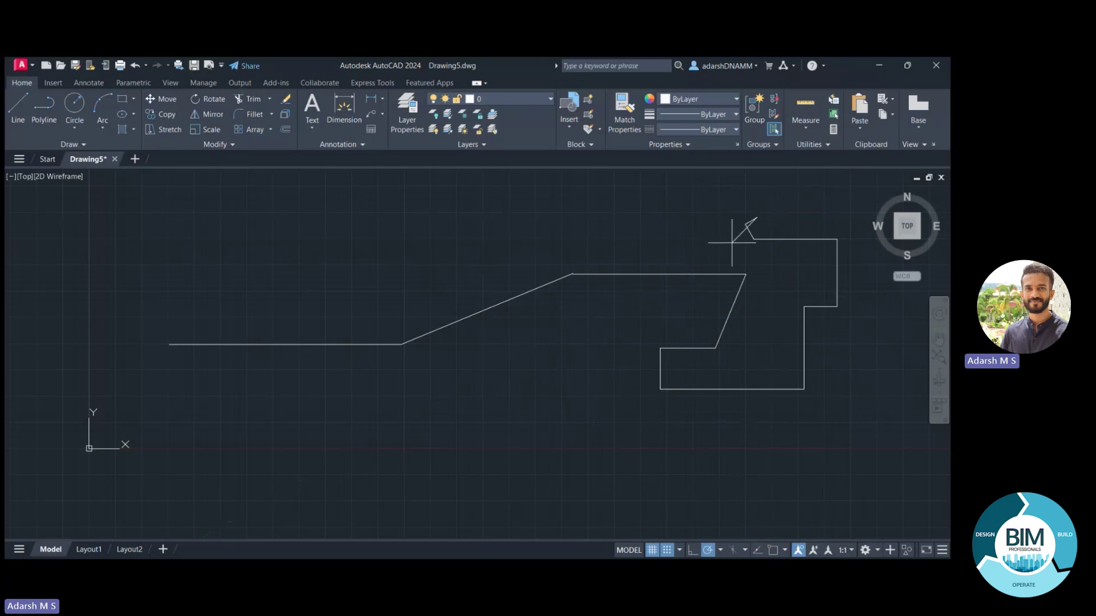